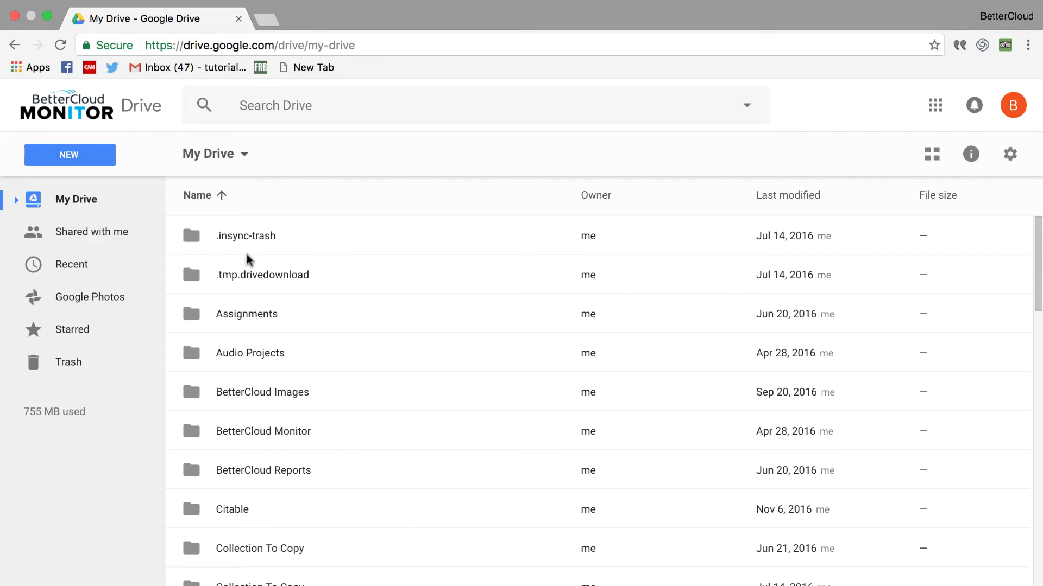
Step: Open Drive's NEW menu to create a blank Google Docs document in a new tab
left_click(103, 163)
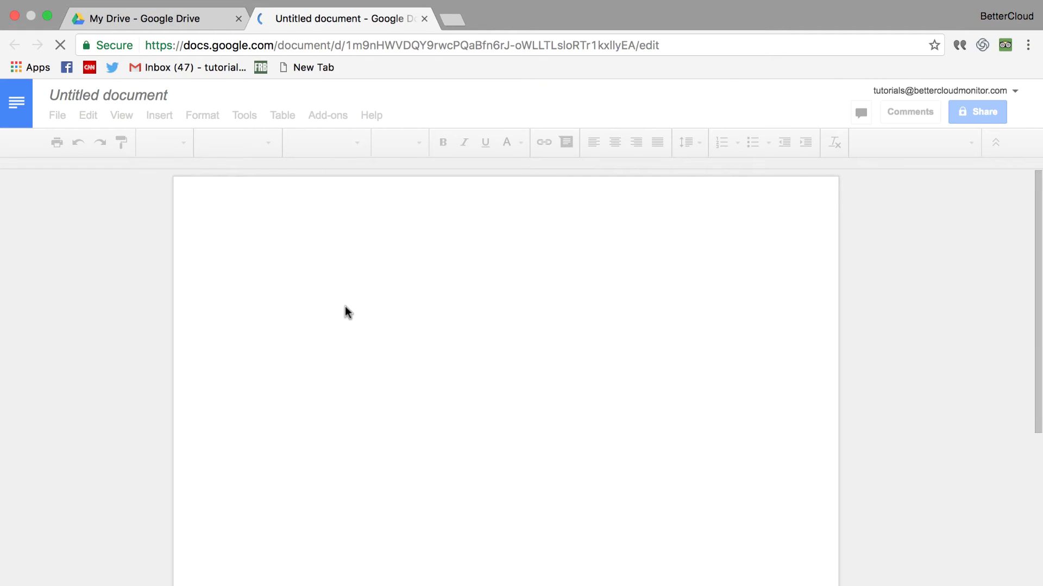
Step: Close the first document's tab and start a fresh blank document with Shift+T
left_click(168, 16)
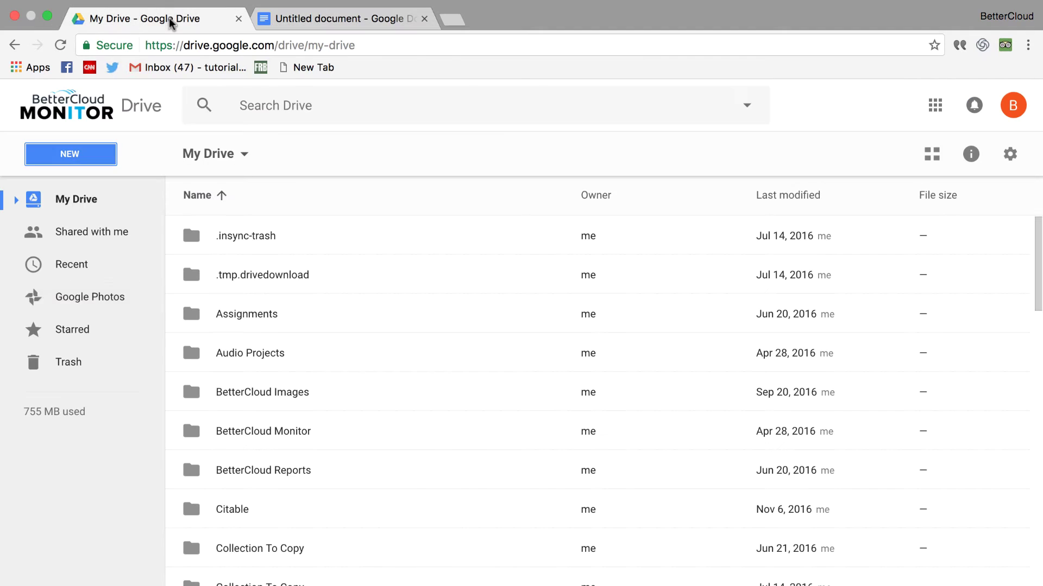
left_click(425, 19)
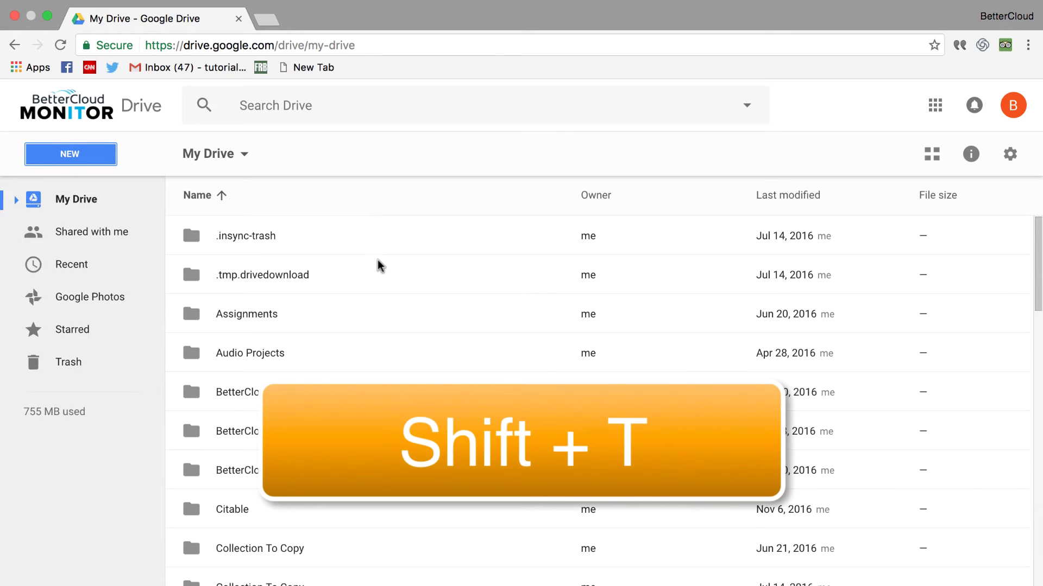
key("shift+t")
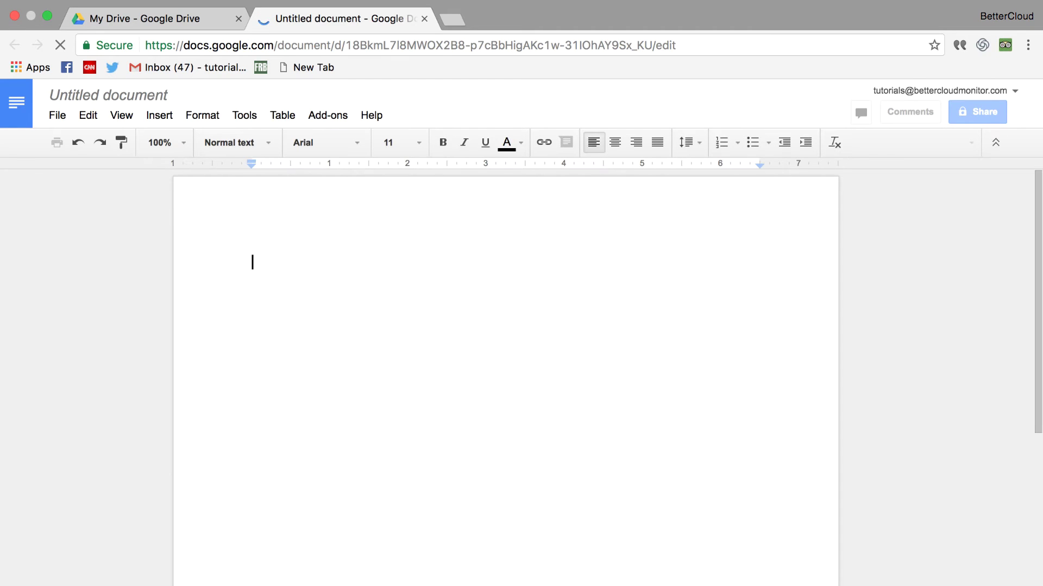
Step: Start an untitled spreadsheet (Shift+S) and an untitled presentation (Shift+P) from My Drive
left_click(204, 26)
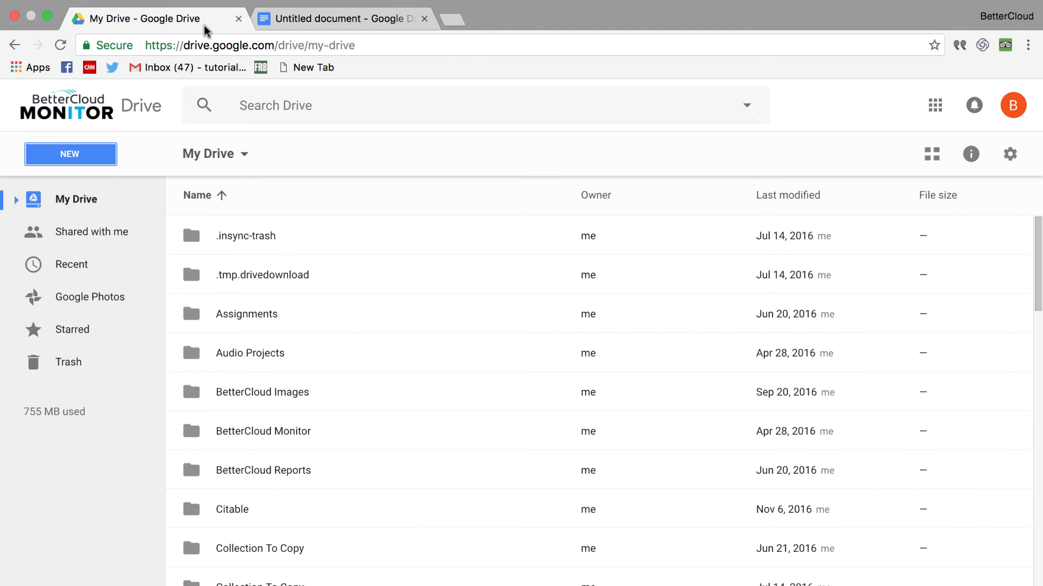
key("shift+s")
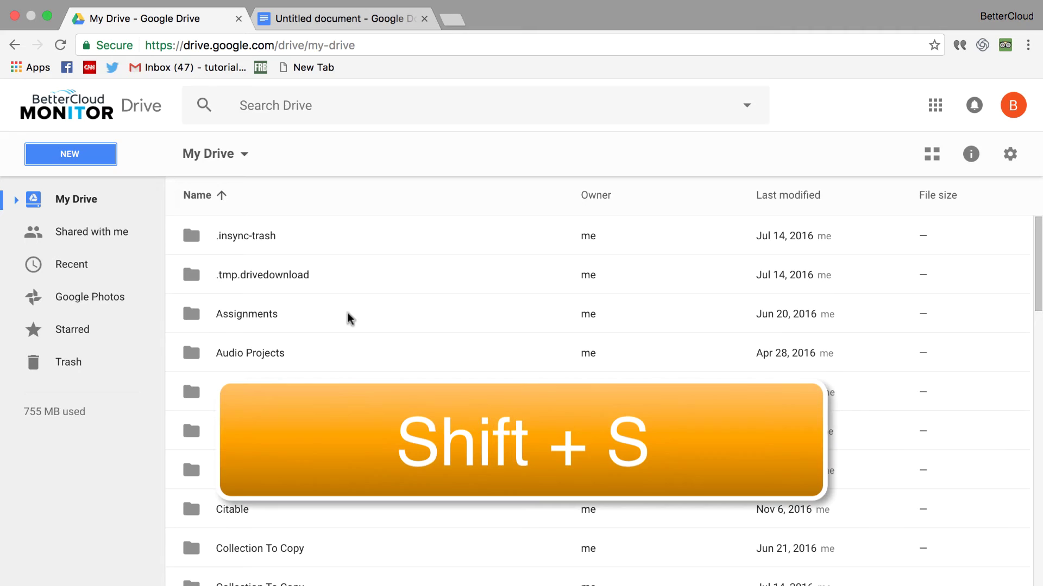
key("shift+s")
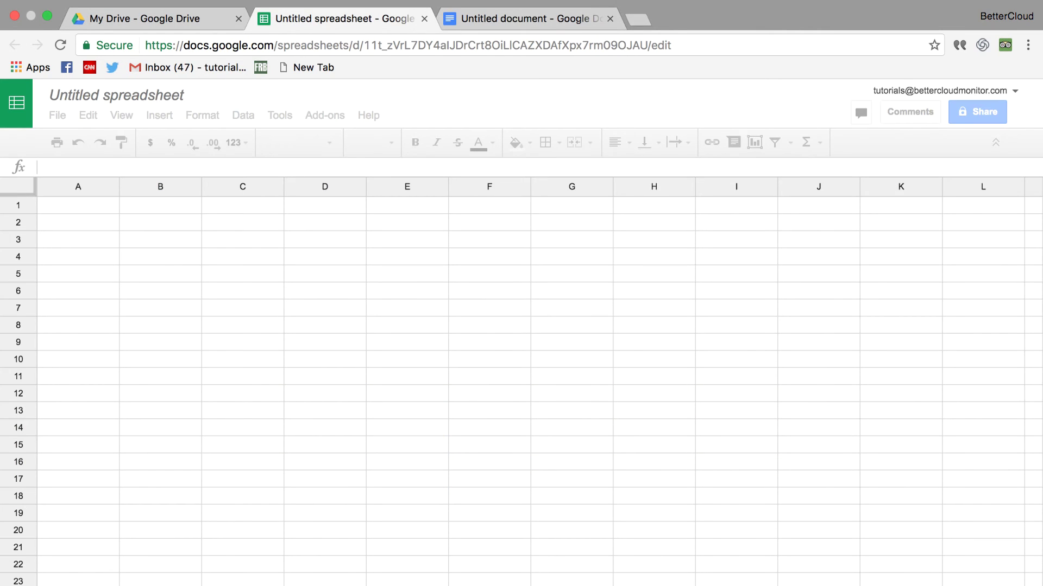
left_click(207, 24)
key("shift+p")
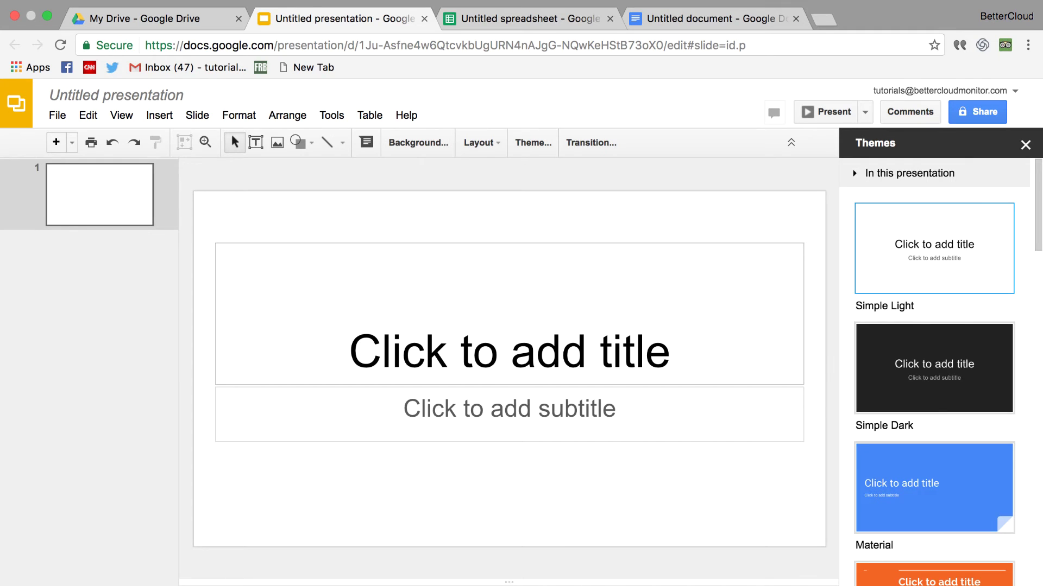
Step: Create an untitled drawing with Shift+D, replacing the first attempt, and an untitled form with Shift+O
left_click(208, 20)
key("super+r")
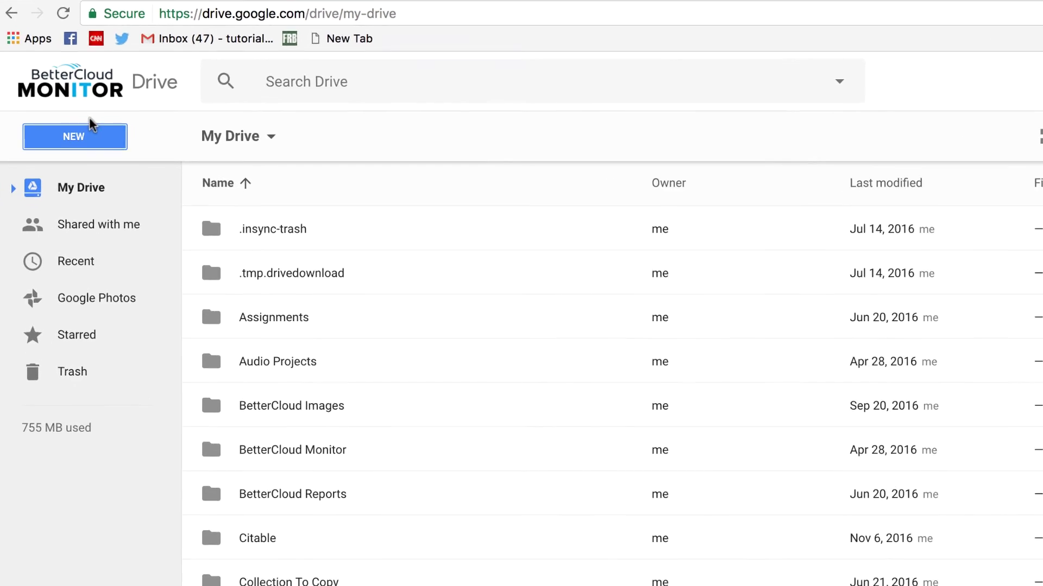
left_click(71, 154)
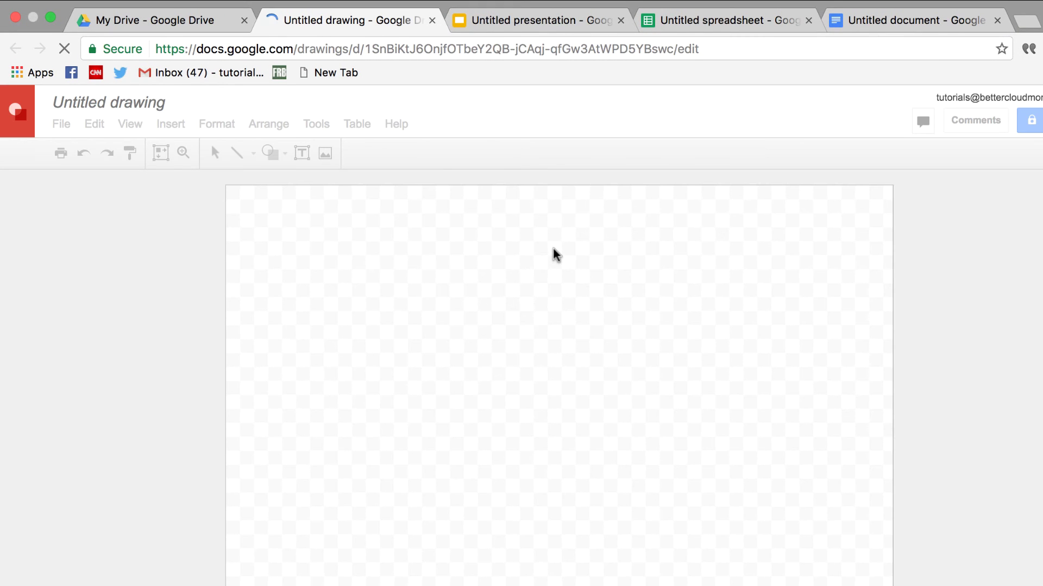
left_click(430, 21)
key("shift+d")
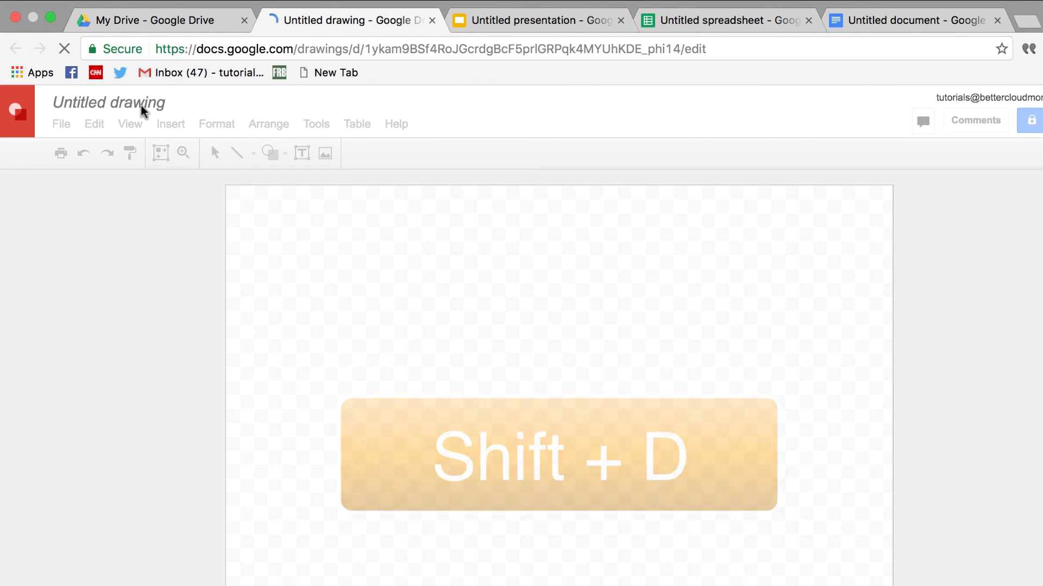
left_click(173, 21)
key("shift+o")
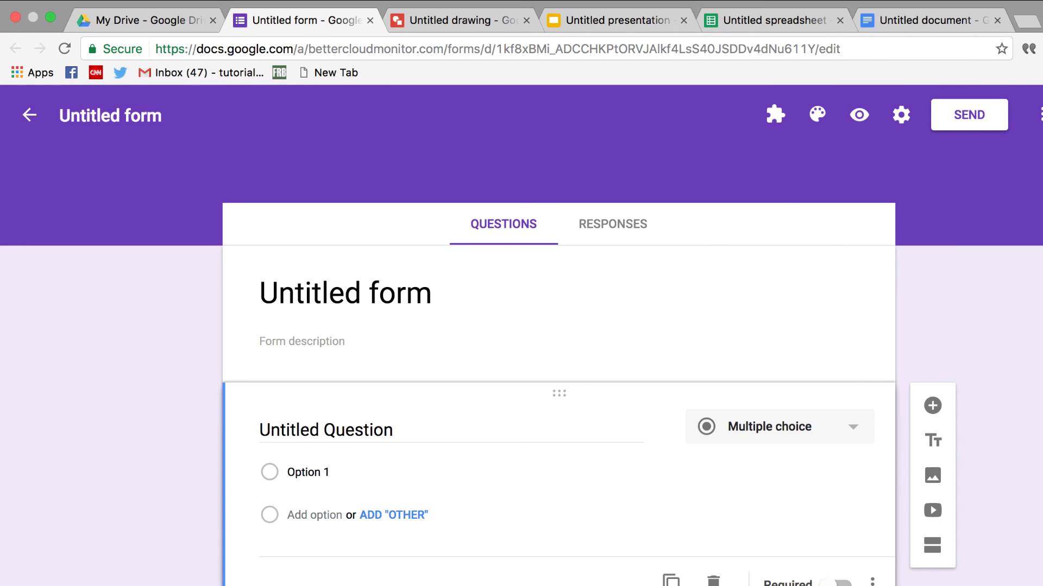
Step: Back in My Drive, create a folder named 'My new folder' using the Shift+F shortcut
left_click(157, 20)
left_click(93, 161)
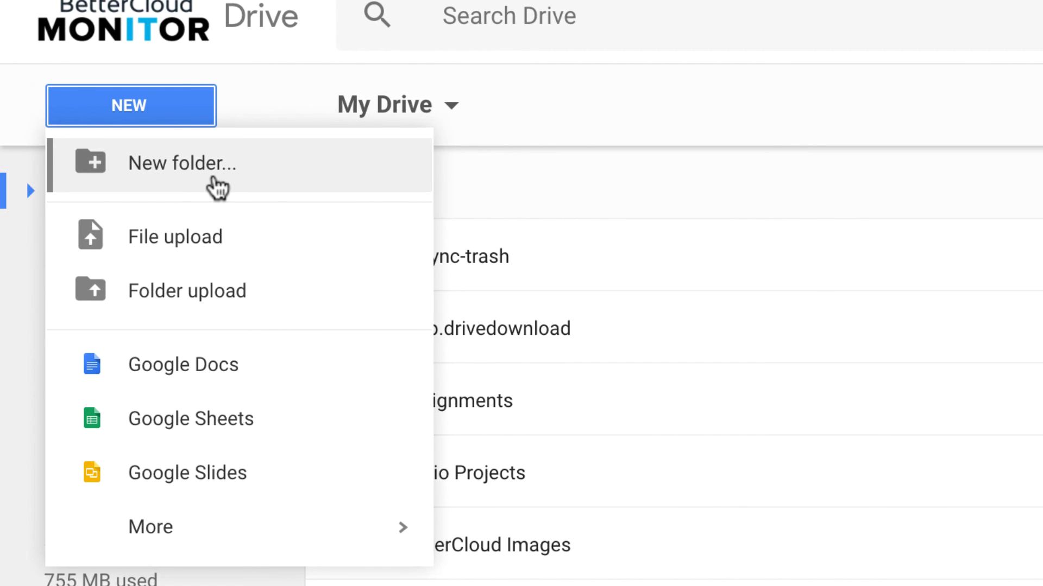
left_click(668, 136)
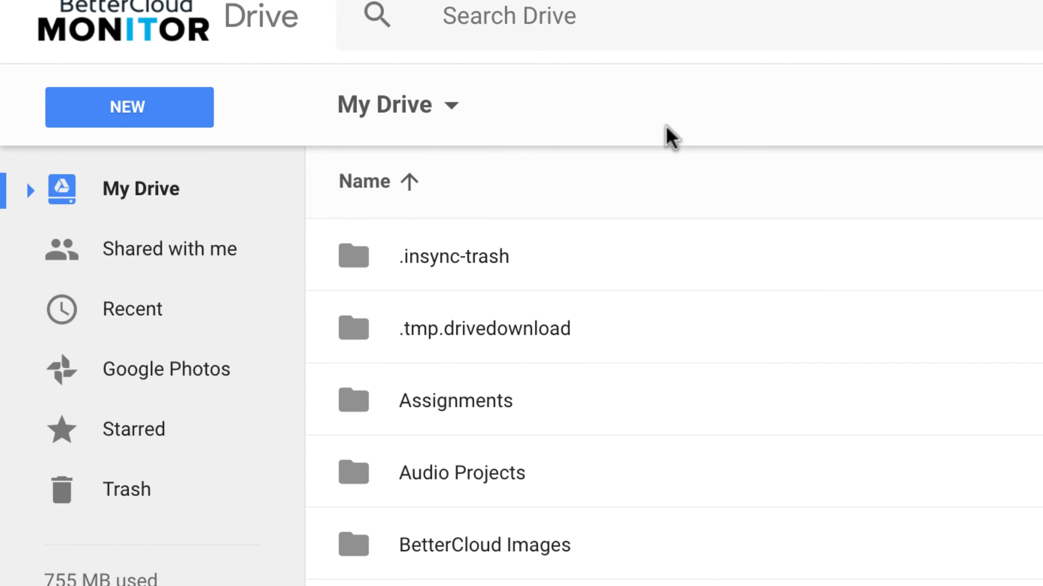
key("shift+f")
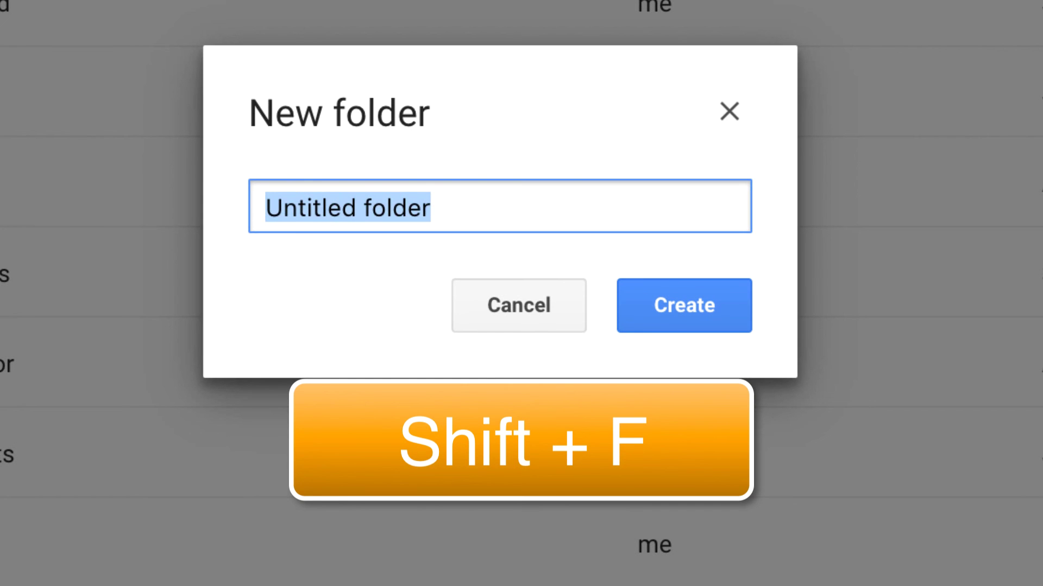
type("My new f")
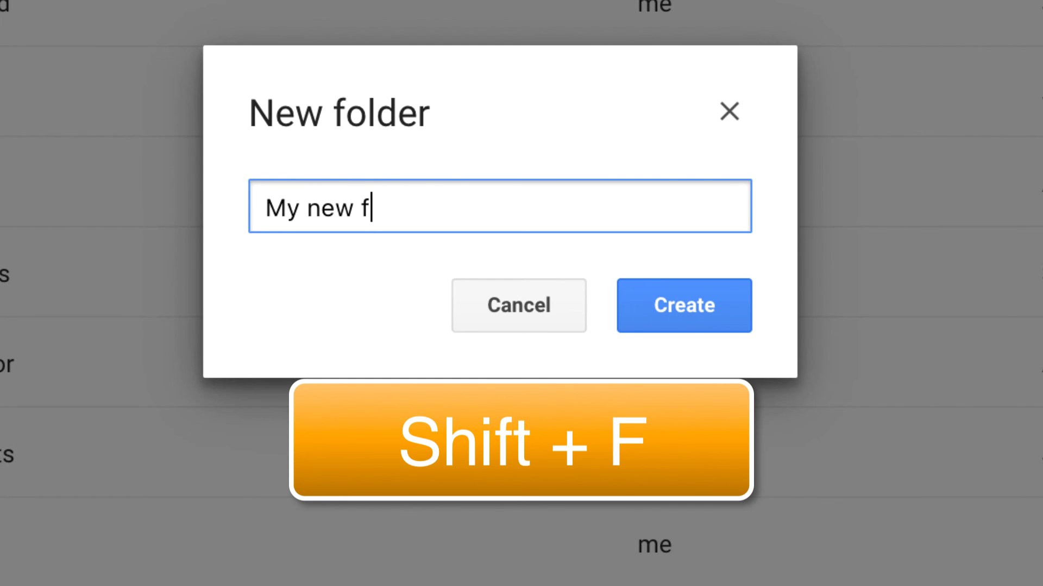
type("older")
key("Return")
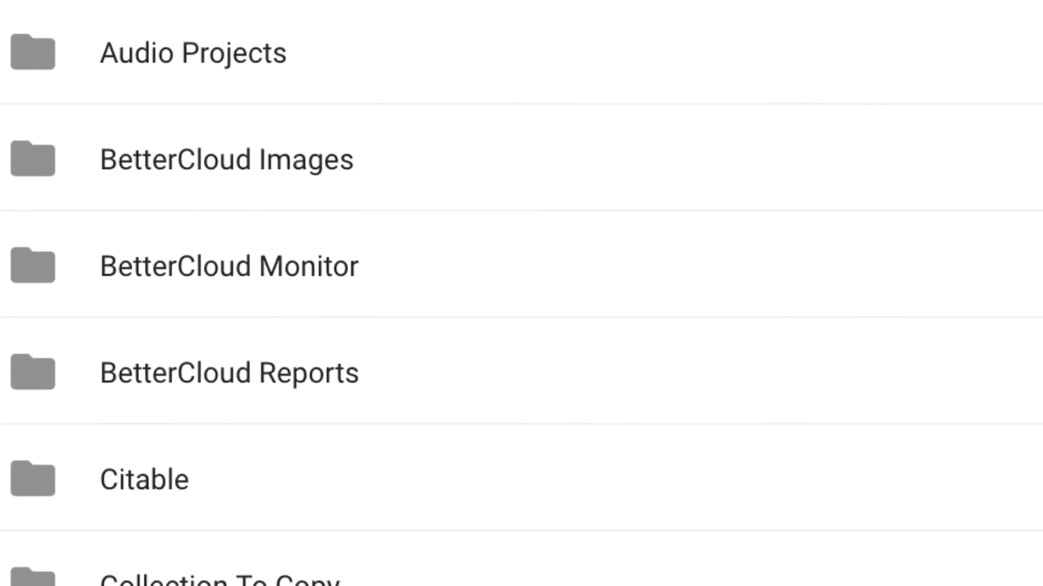